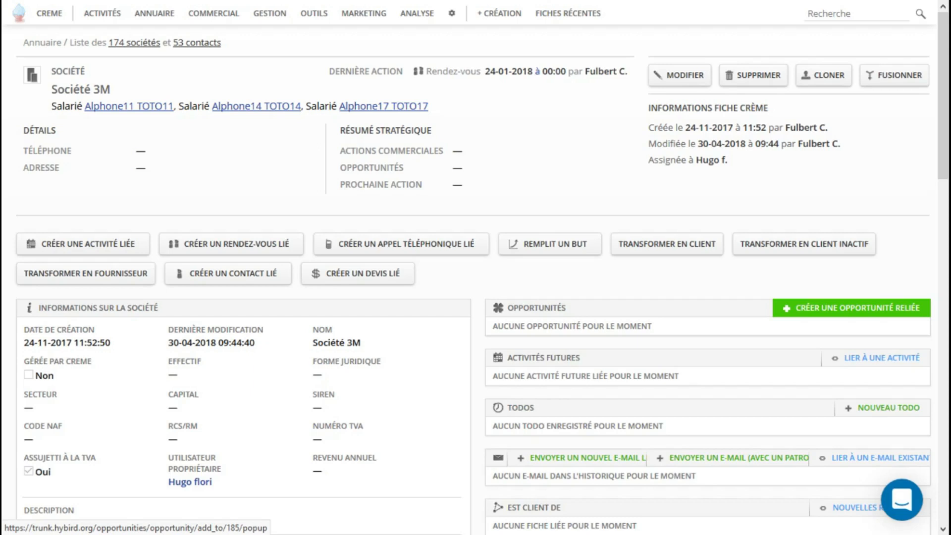
Start a new opportunity linked to Société 3M and name it "serveurs et conception de web".
left_click(817, 308)
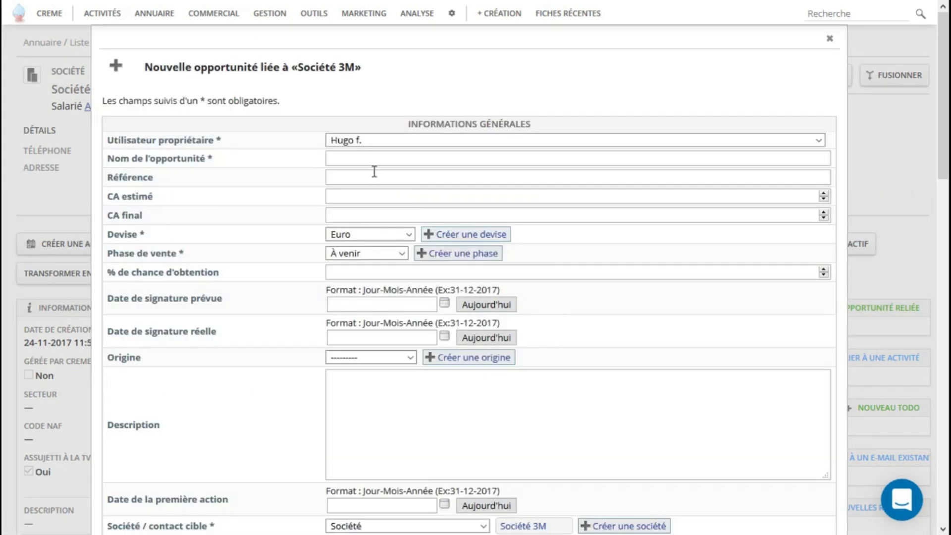
left_click(376, 159)
type("serveurs et conception de web")
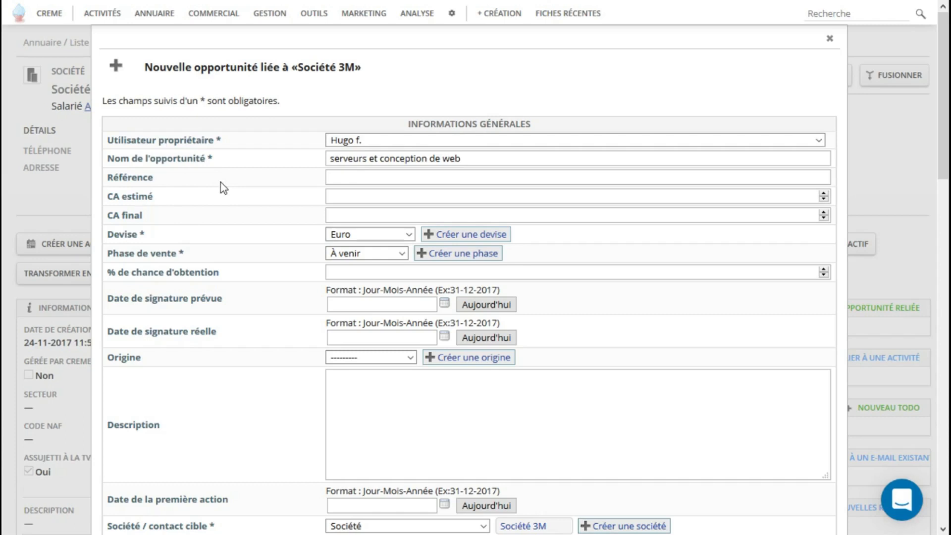
Set the opportunity's estimated revenue to 45000 and its sales phase to En négociation.
left_click(337, 197)
type("45000")
left_click(349, 251)
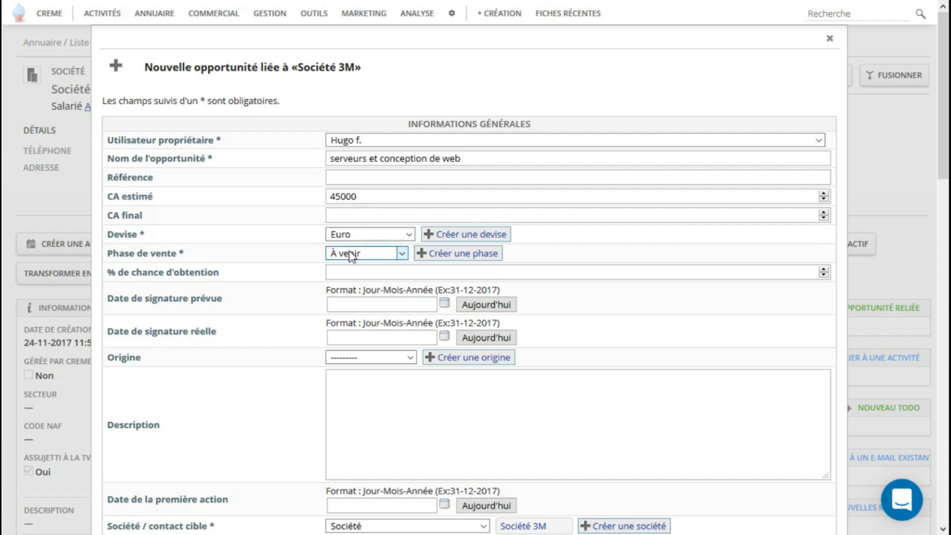
left_click(354, 327)
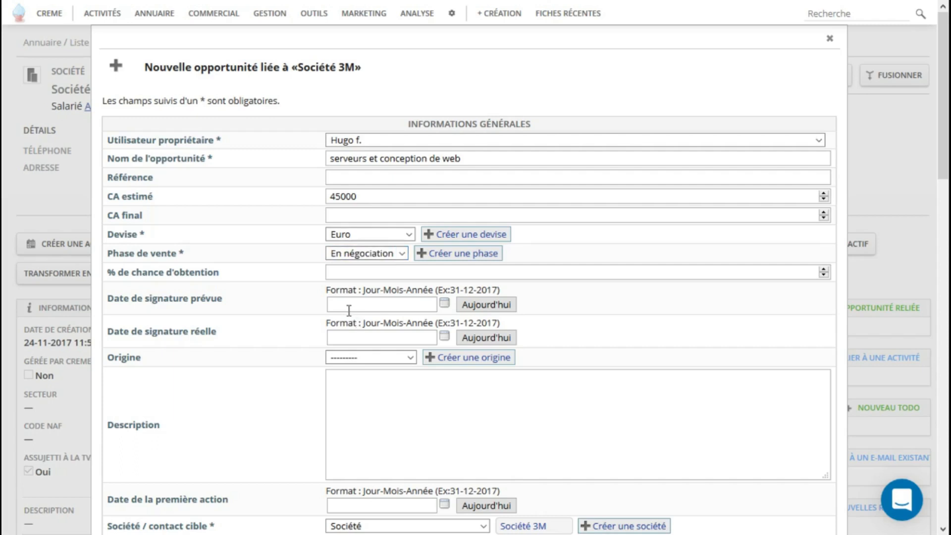
Set the opportunity's expected signature date to 19-07-2018.
left_click(444, 303)
left_click(487, 326)
left_click(487, 326)
left_click(487, 326)
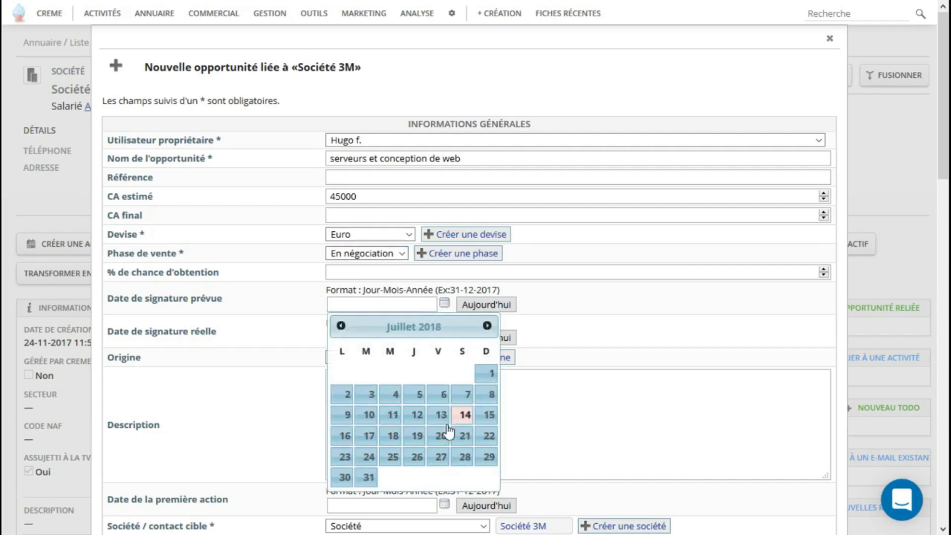
left_click(418, 436)
Set the origin to Partenaire and the first action date to today, 30-04-2018, and save the opportunity.
scroll(439, 372, "down", 2)
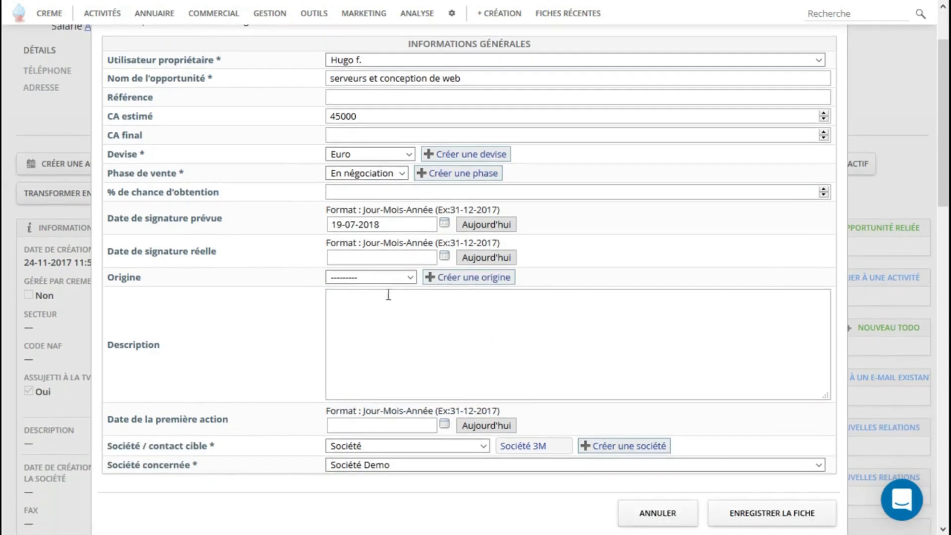
key("Down")
left_click(476, 428)
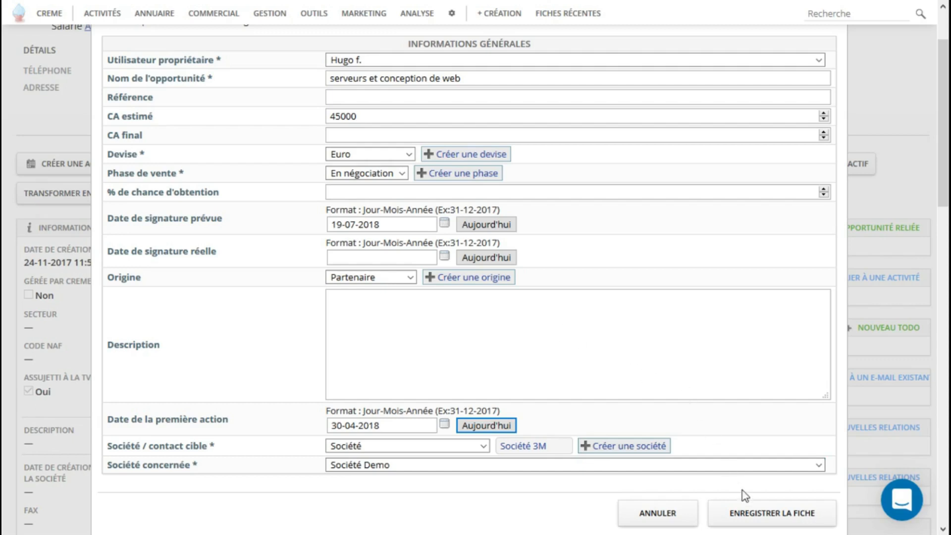
left_click(758, 516)
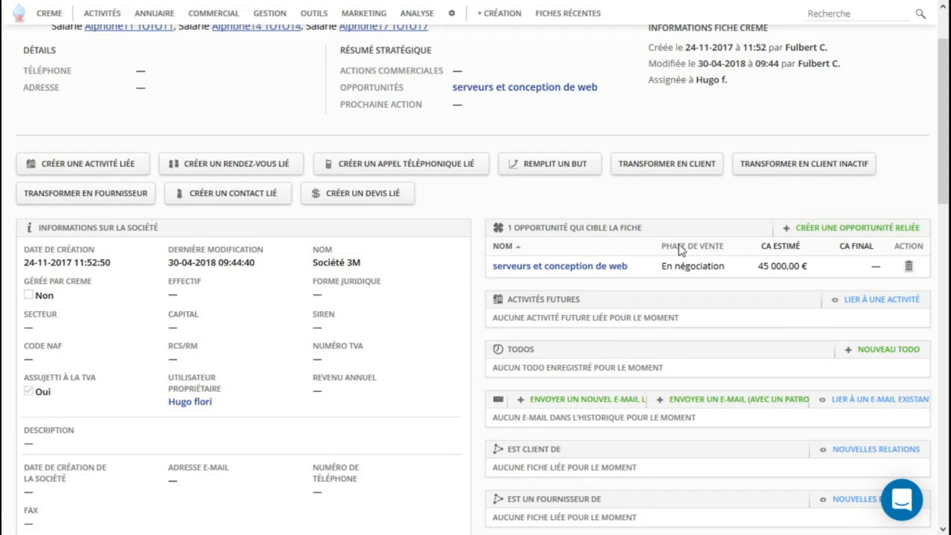
Open the "serveurs et conception de web" opportunity and examine its activity alert, sales phase, estimated revenue, target company and linked-record blocks.
left_click(611, 267)
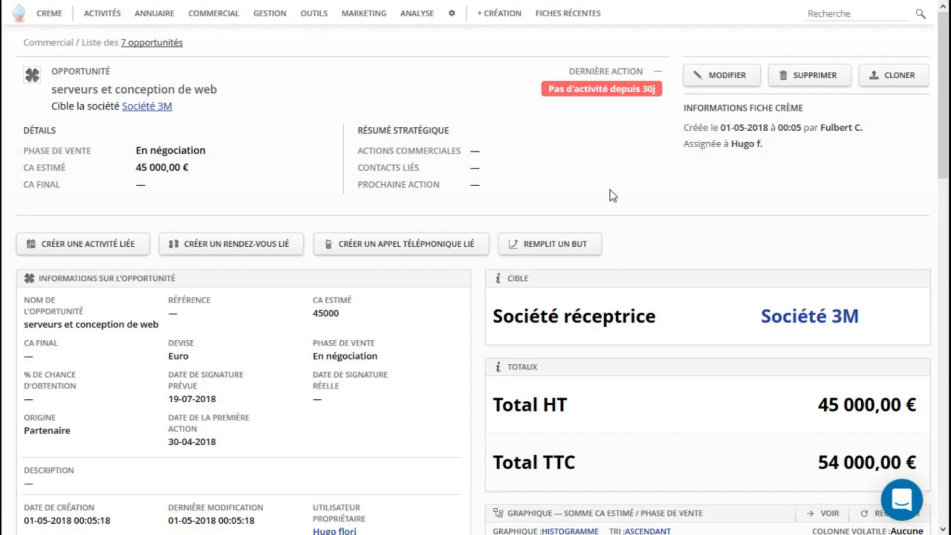
left_click_drag(560, 92, 641, 91)
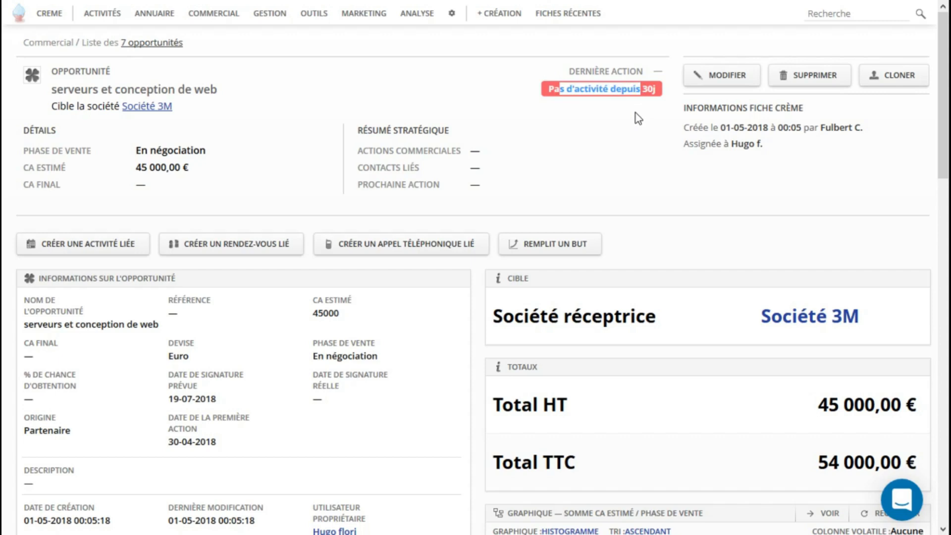
left_click(628, 98)
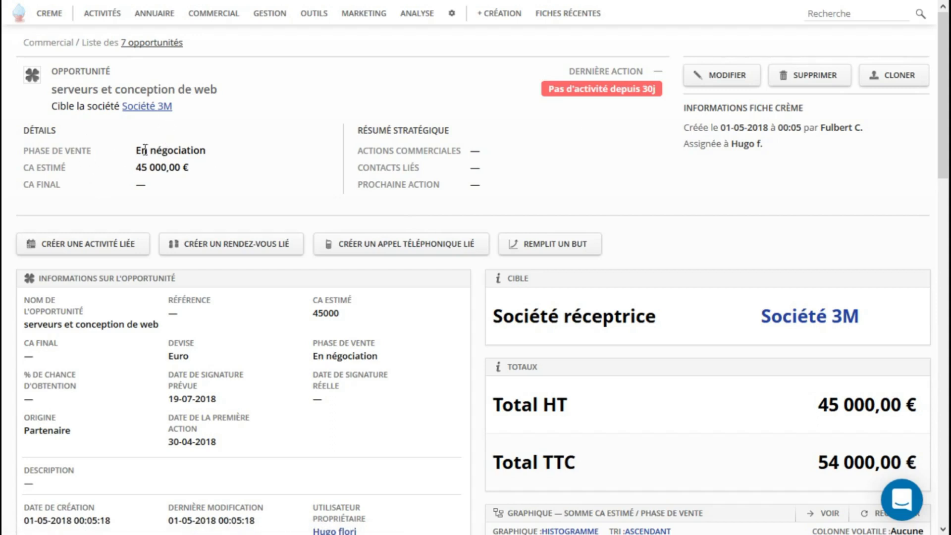
left_click_drag(164, 148, 168, 168)
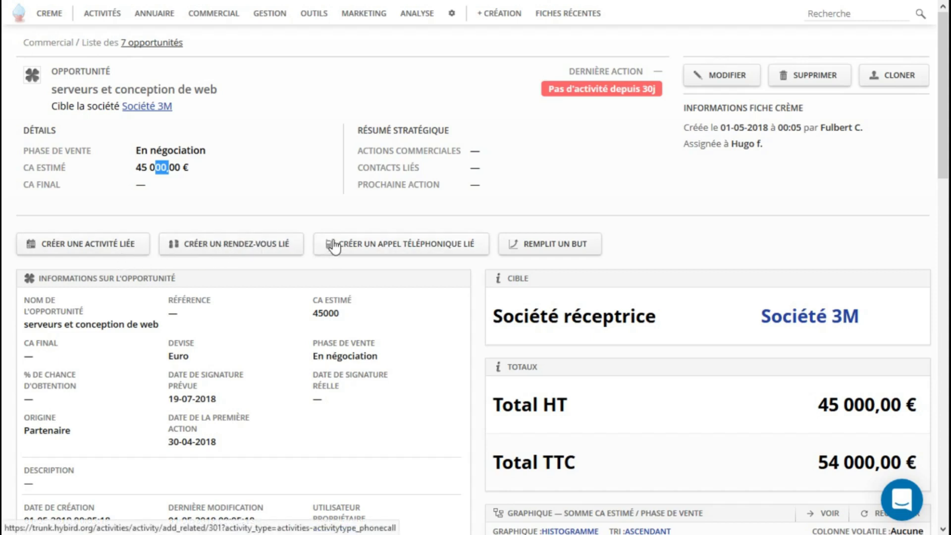
scroll(350, 251, "down", 3)
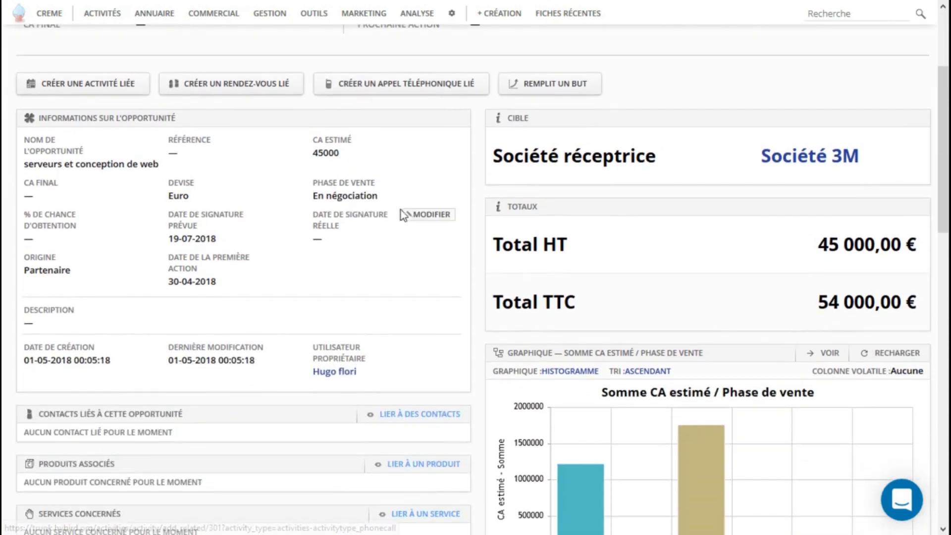
left_click_drag(760, 157, 816, 158)
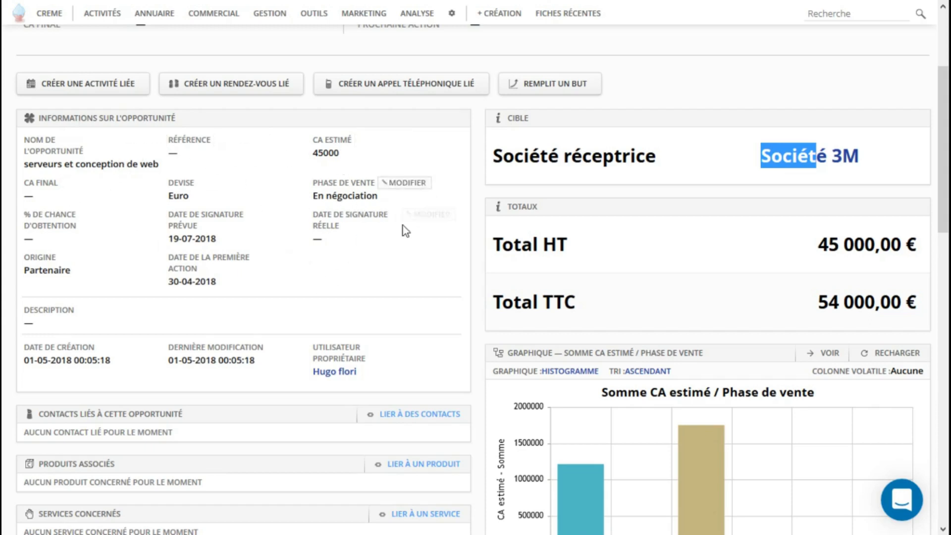
scroll(409, 232, "down", 3)
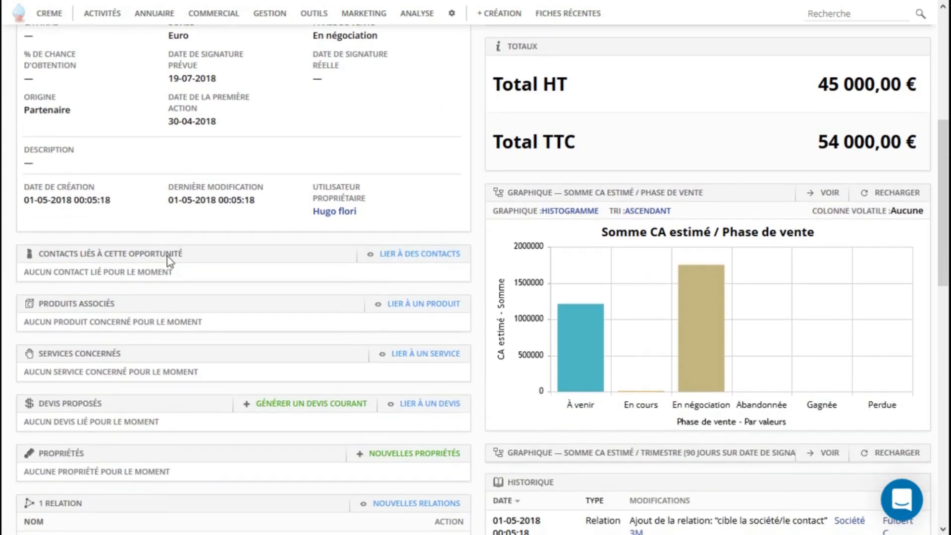
left_click(388, 270)
left_click(297, 406)
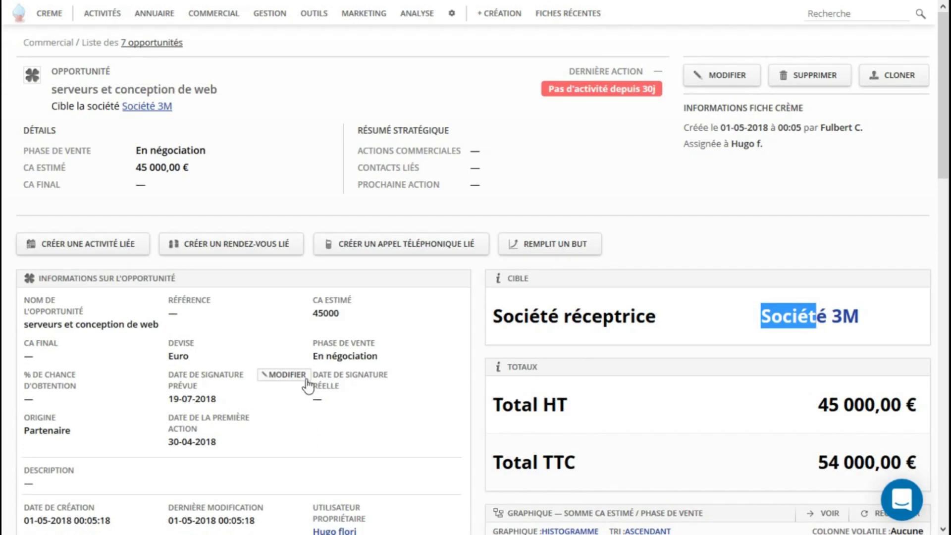
Start a phone call linked to the opportunity, titled "un appel de présentation", with the call type Sortant.
left_click(375, 243)
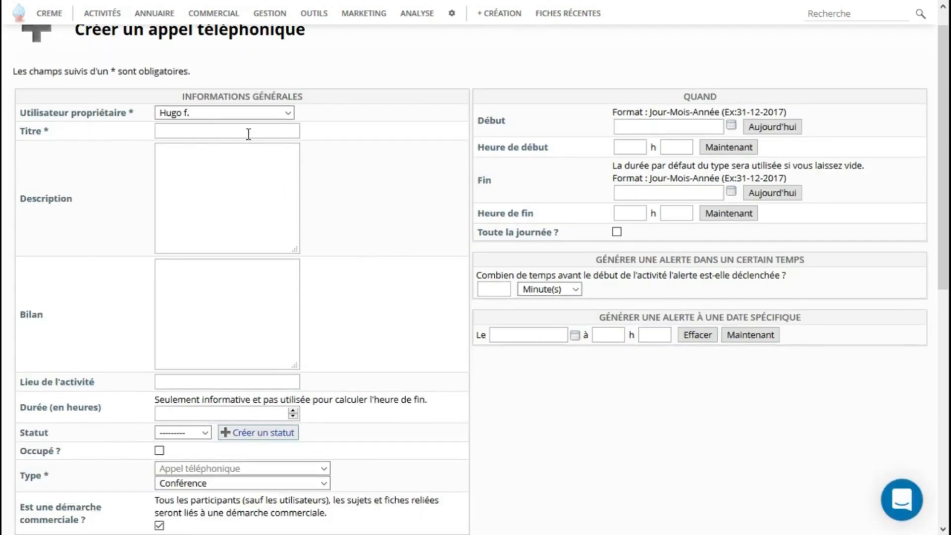
type("appel")
key("Home")
type("un")
key("End")
type("de présentation")
left_click(206, 484)
left_click(195, 445)
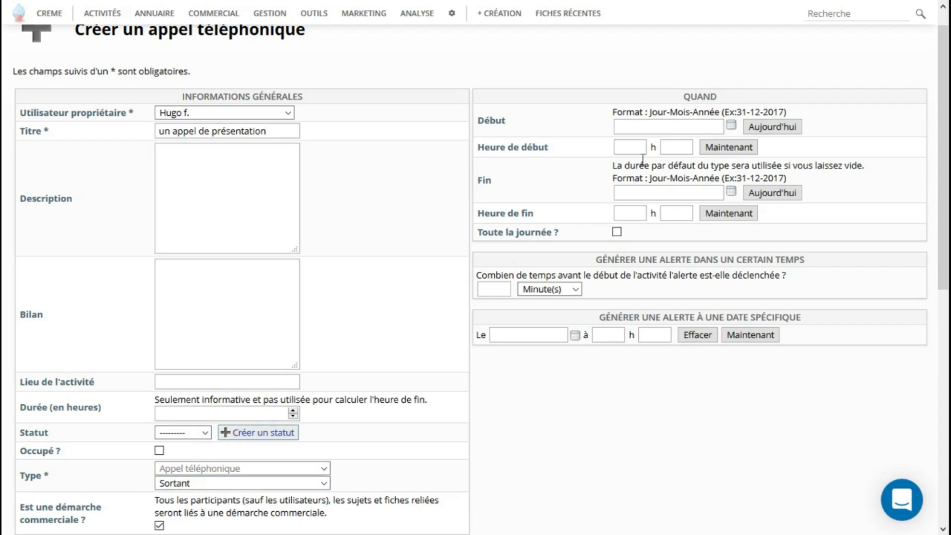
Set the phone call's start to 02-05-2018 at 15 h 00.
left_click(732, 125)
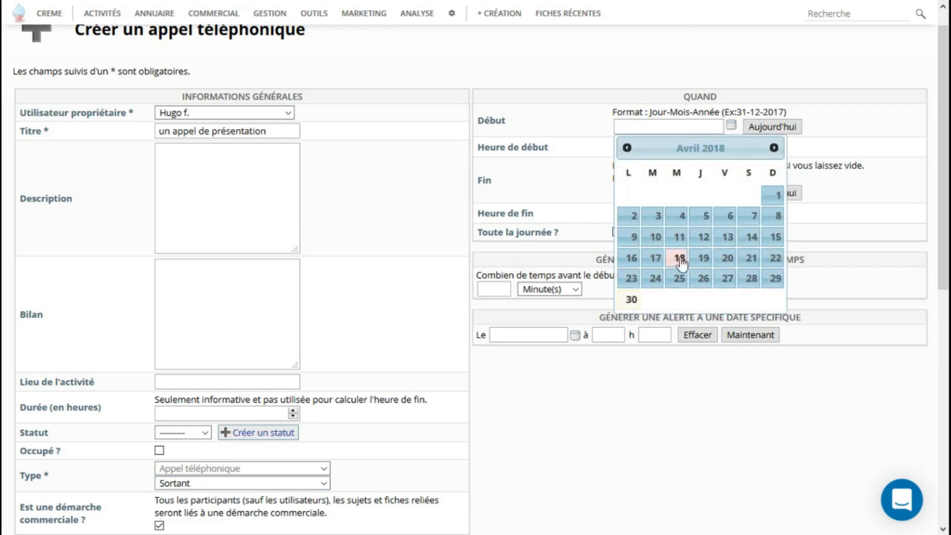
left_click(773, 148)
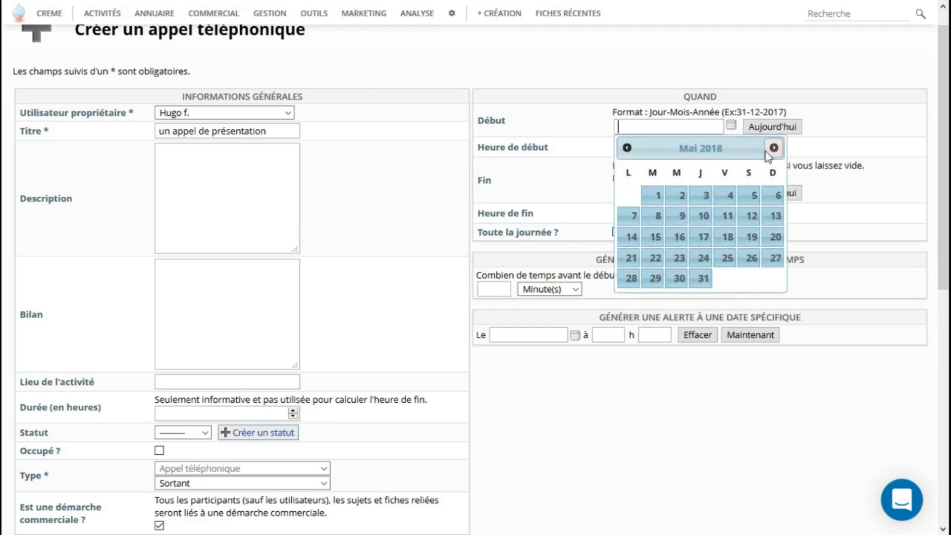
left_click(679, 198)
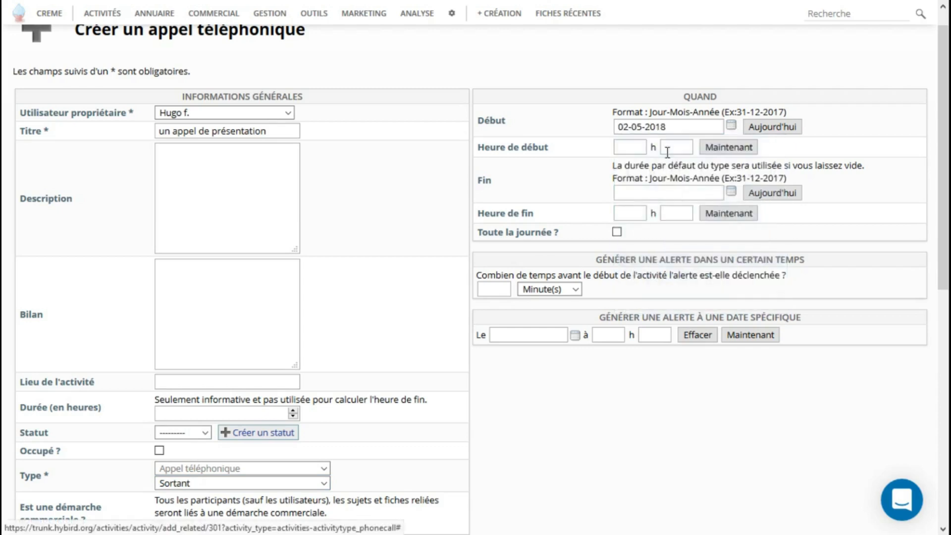
left_click(637, 148)
type("15")
key("Tab")
type("00")
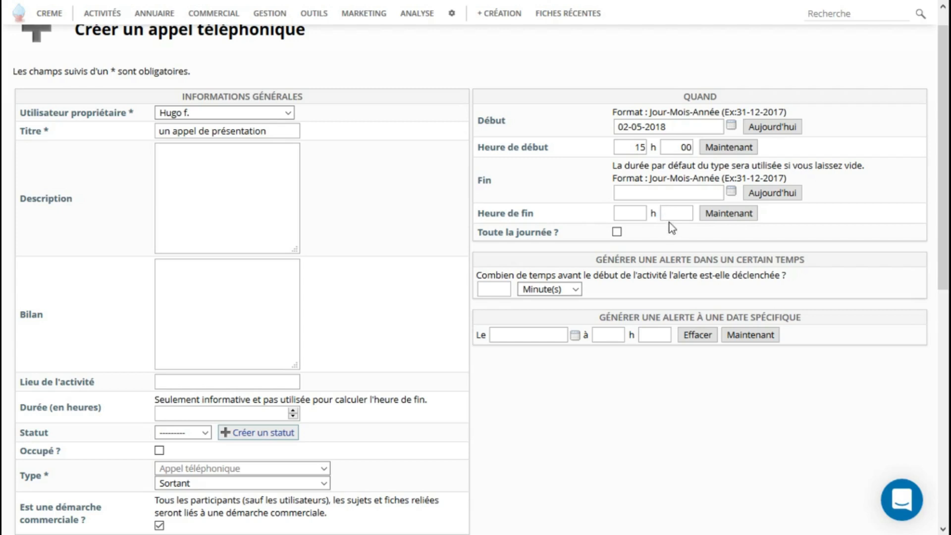
Save the phone call activity and review the opportunity's history and future linked activities.
scroll(674, 245, "down", 5)
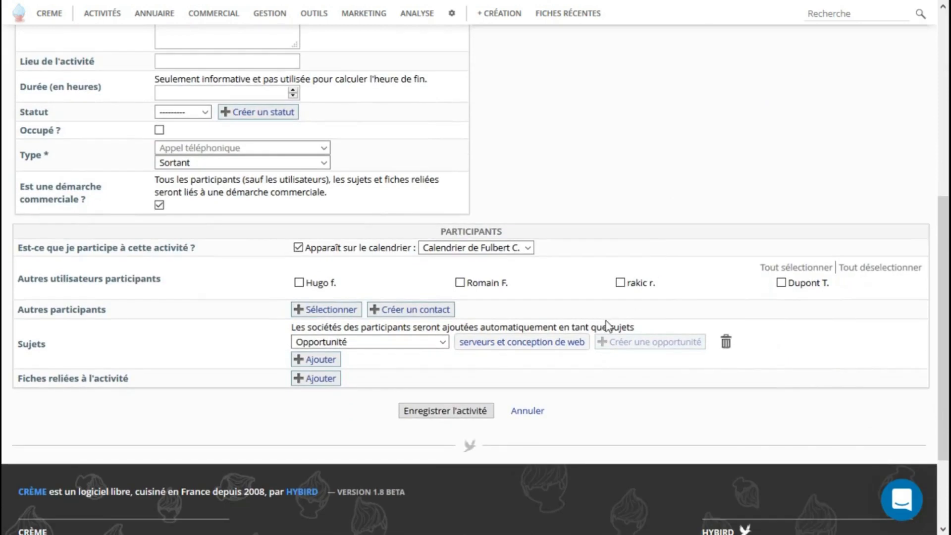
left_click(460, 413)
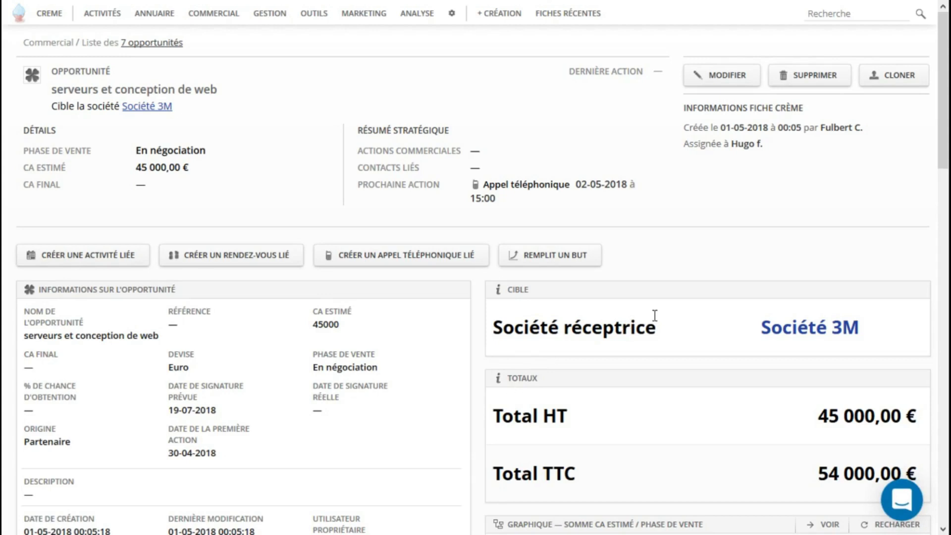
scroll(655, 316, "down", 10)
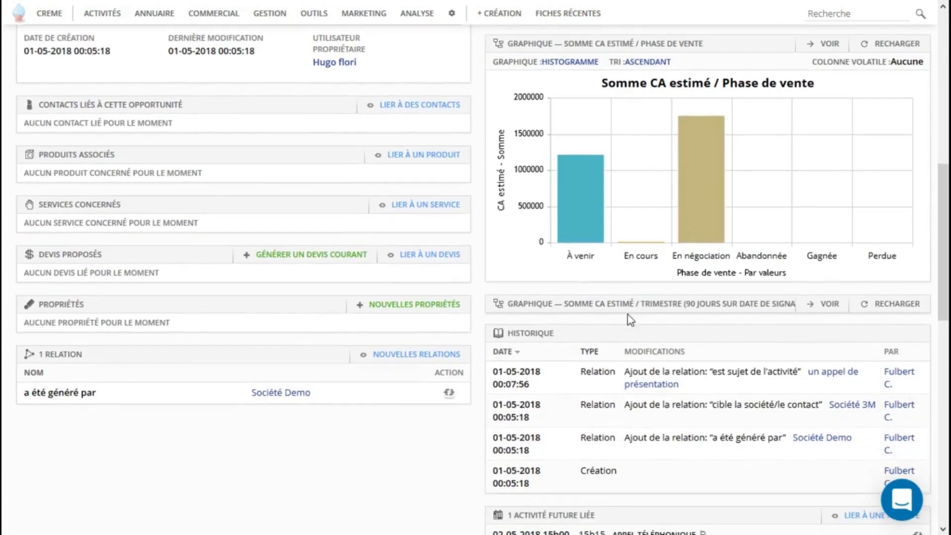
scroll(626, 319, "down", 7)
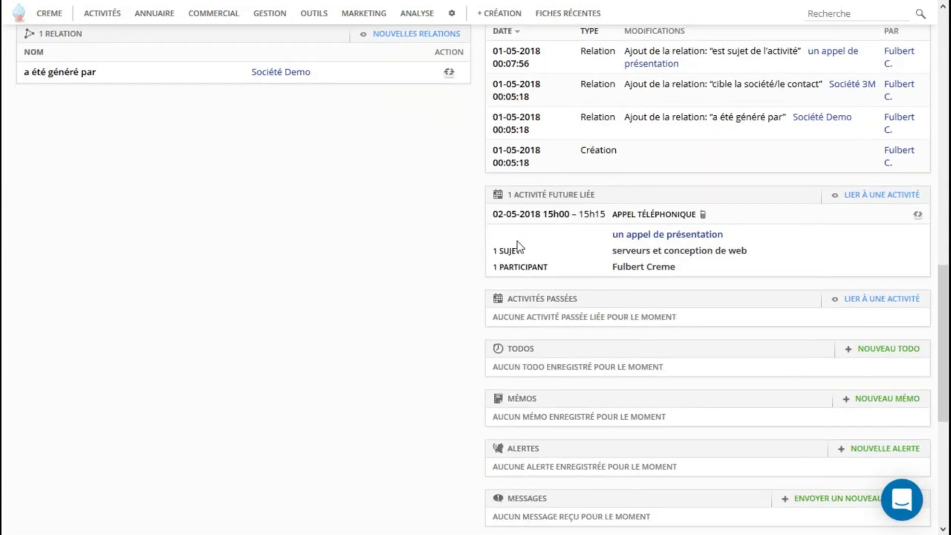